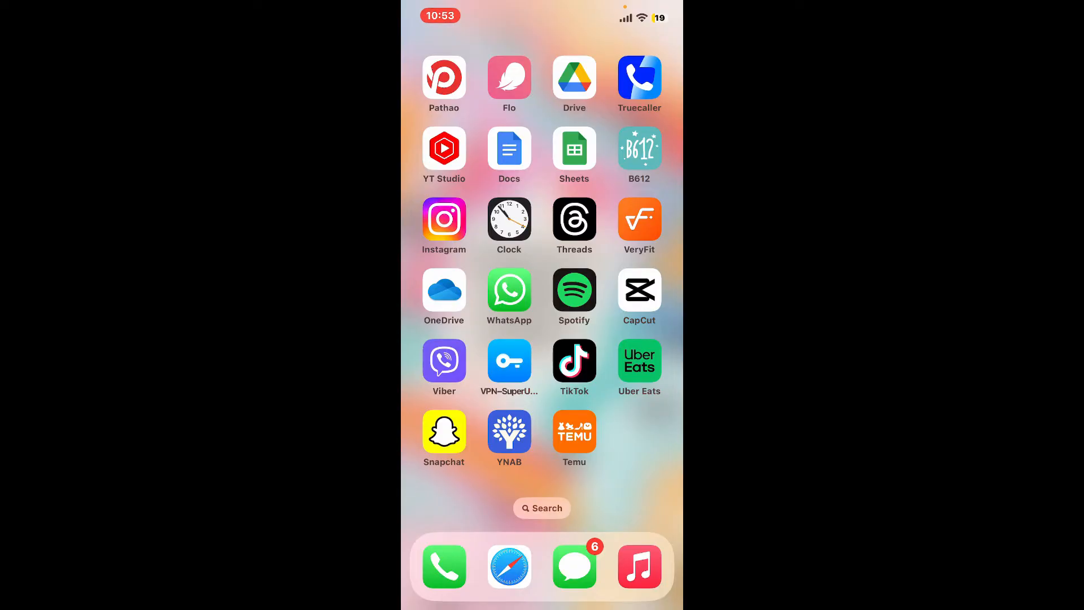
Launch Temu and reach the Country & region list from the account settings.
click(574, 432)
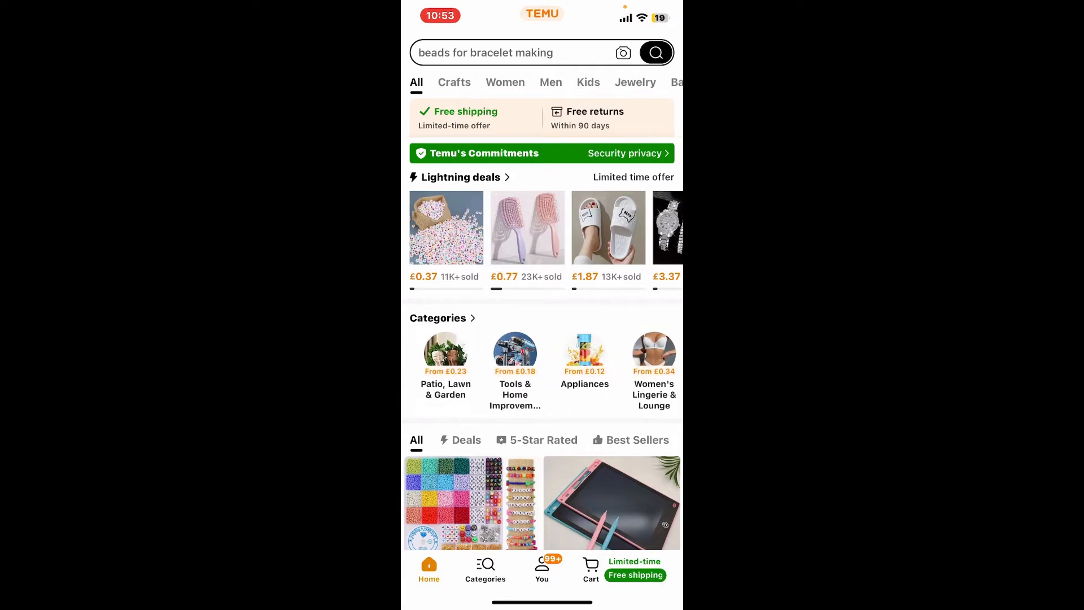
click(542, 570)
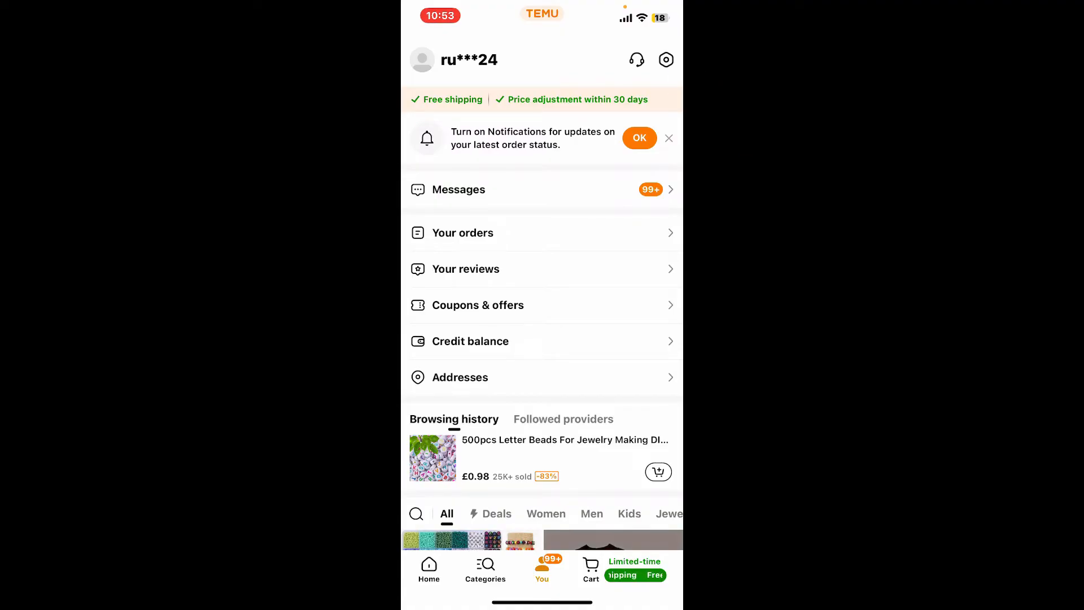
click(667, 59)
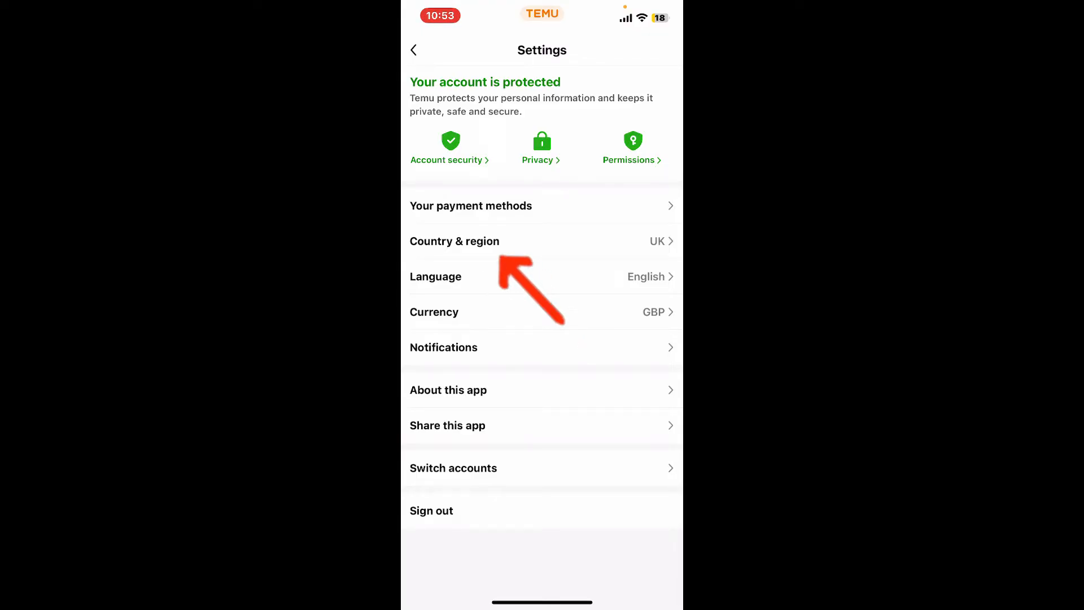
click(475, 241)
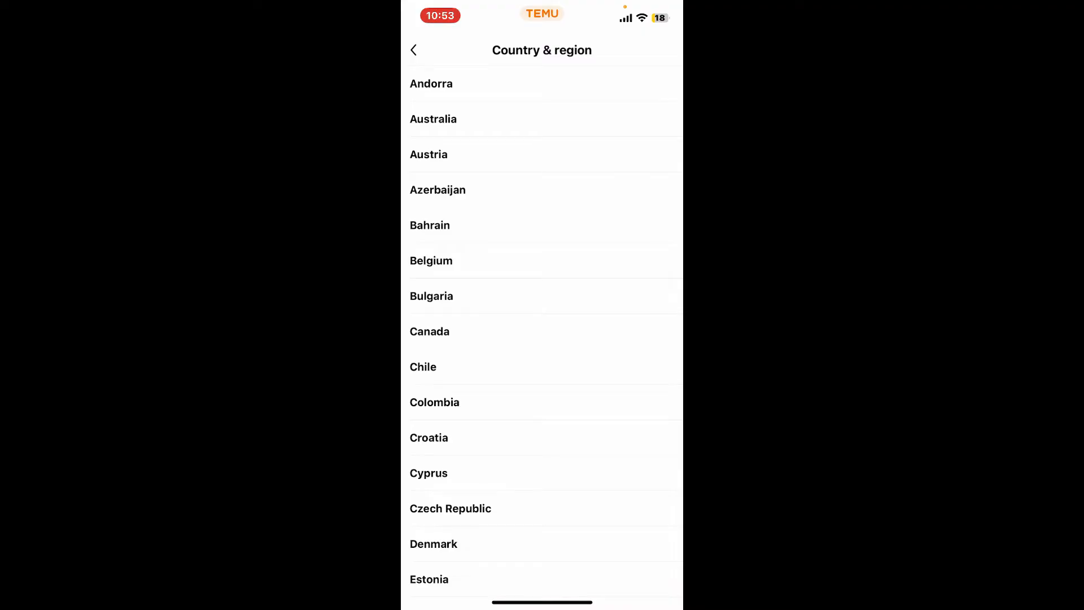
scroll(542, 339, down, 5)
scroll(542, 339, down, 5)
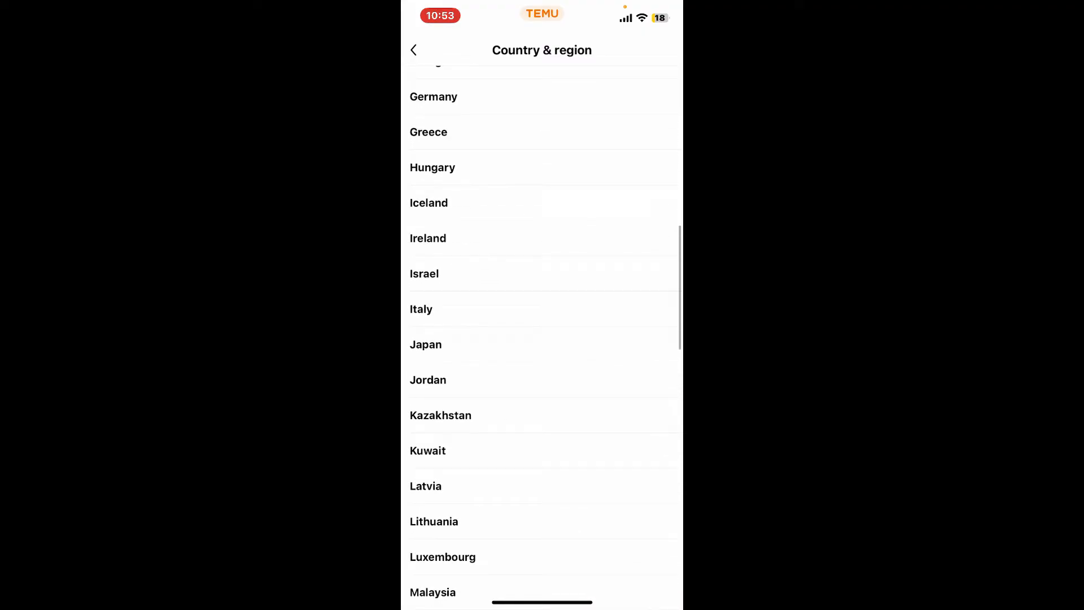
scroll(542, 339, down, 5)
scroll(542, 338, down, 3)
scroll(542, 339, down, 8)
scroll(542, 339, down, 1)
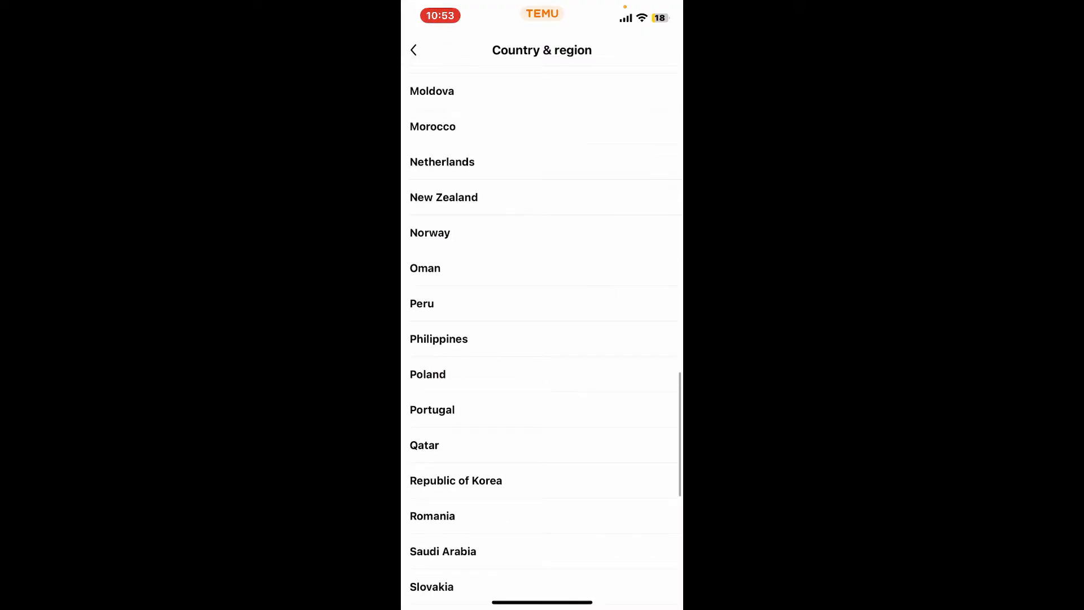
scroll(543, 339, down, 5)
scroll(542, 338, down, 5)
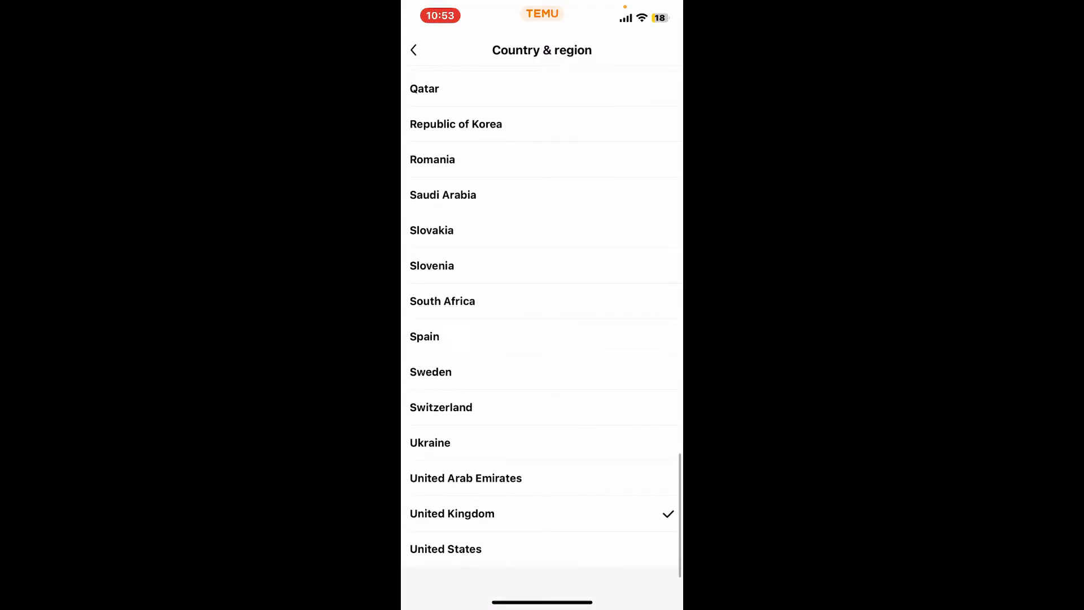
Choose United States and confirm switching the store from United Kingdom.
click(446, 549)
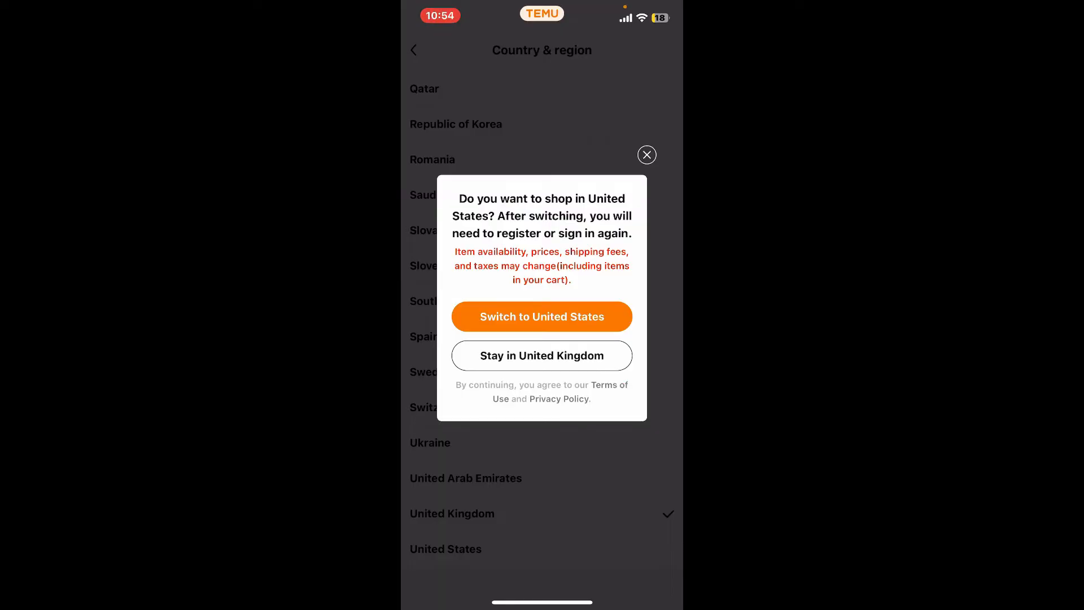
click(542, 316)
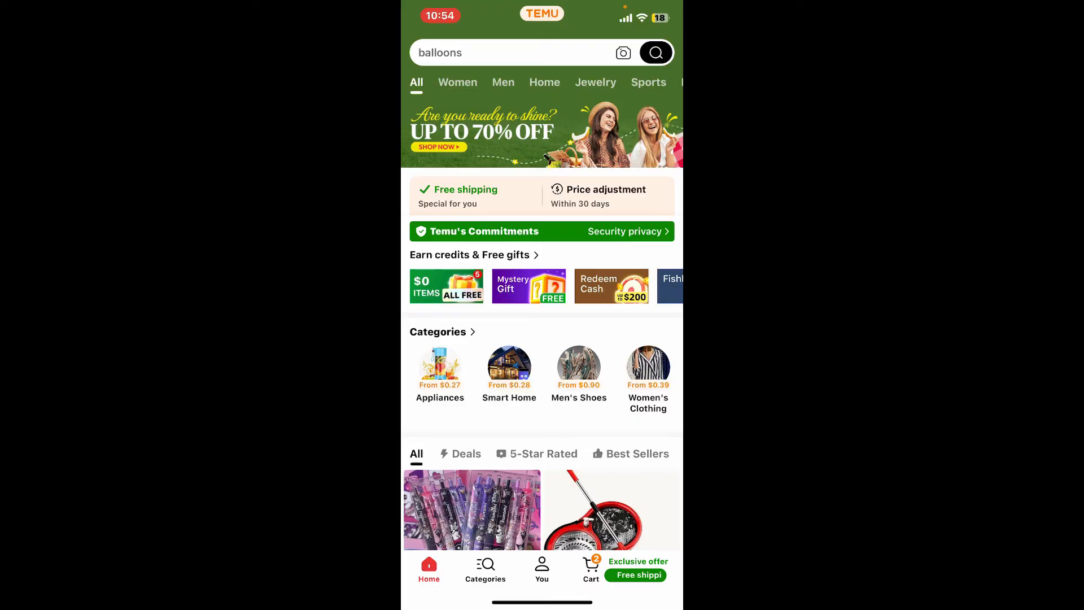
scroll(543, 339, down, 5)
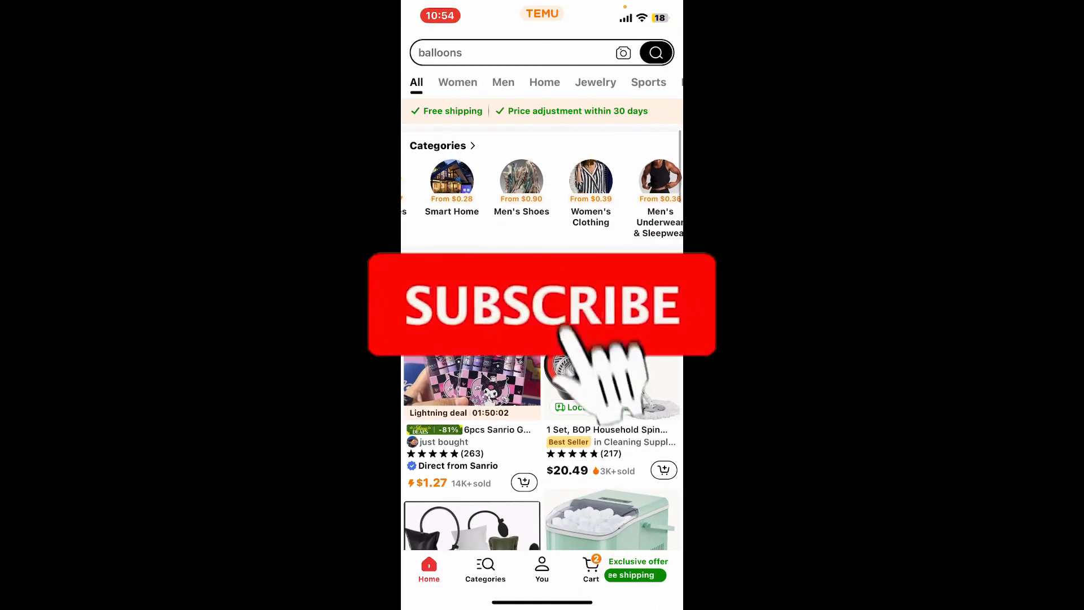
scroll(542, 339, up, 1)
scroll(542, 339, down, 4)
scroll(542, 381, down, 3)
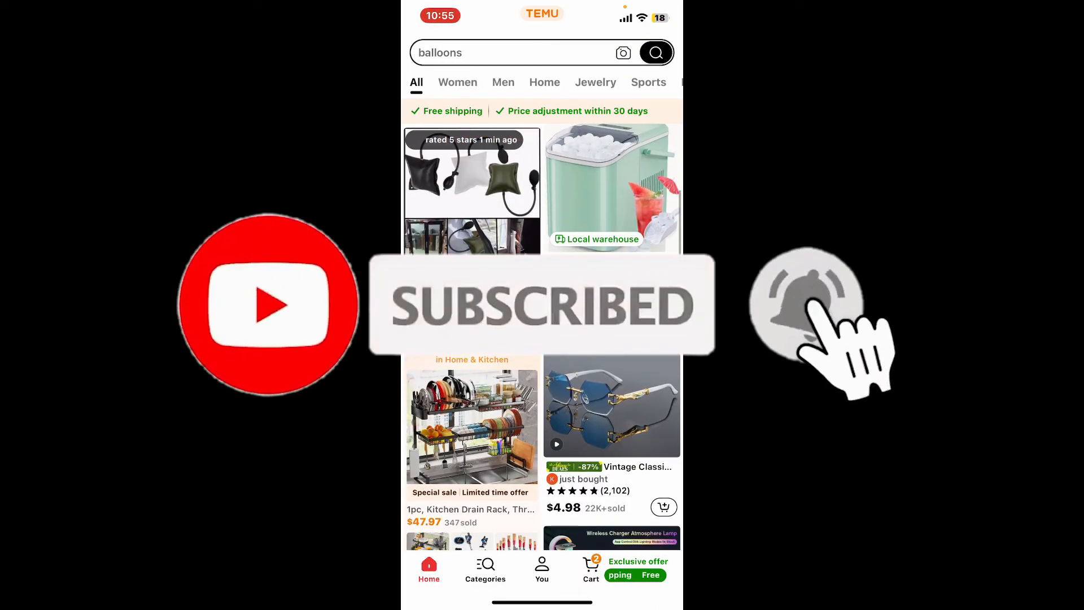
scroll(542, 381, up, 10)
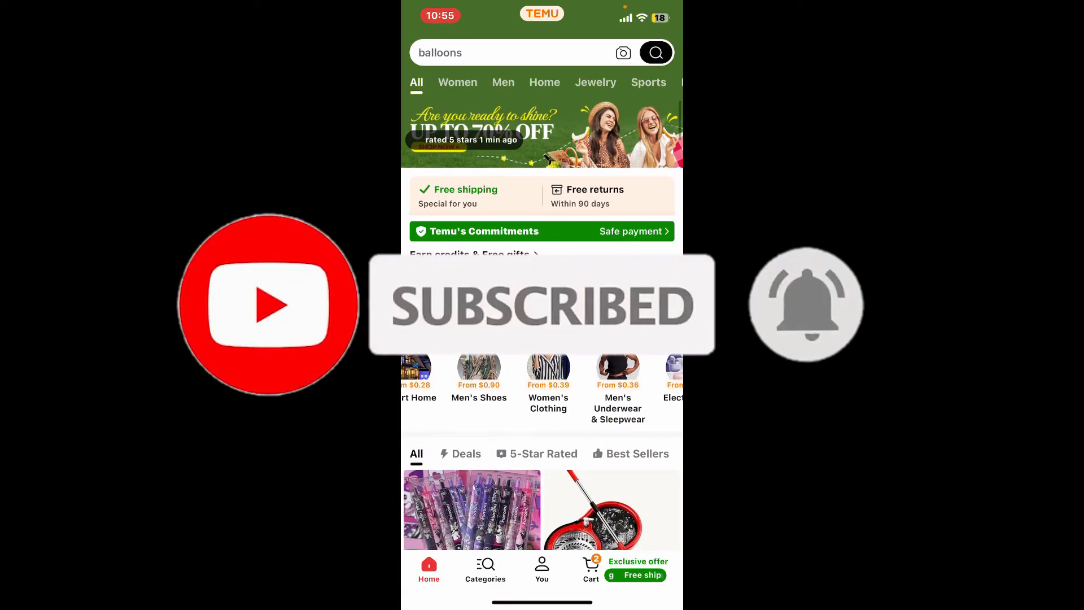